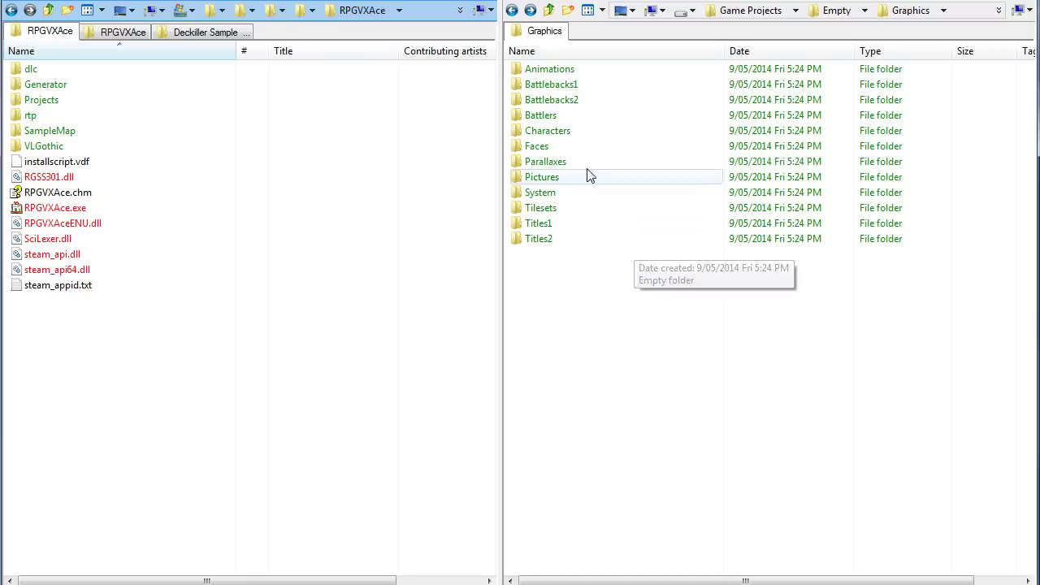
Step: Return to the Empty project folder and sort its contents by name
double_click(623, 341)
left_click(608, 240)
left_click(573, 49)
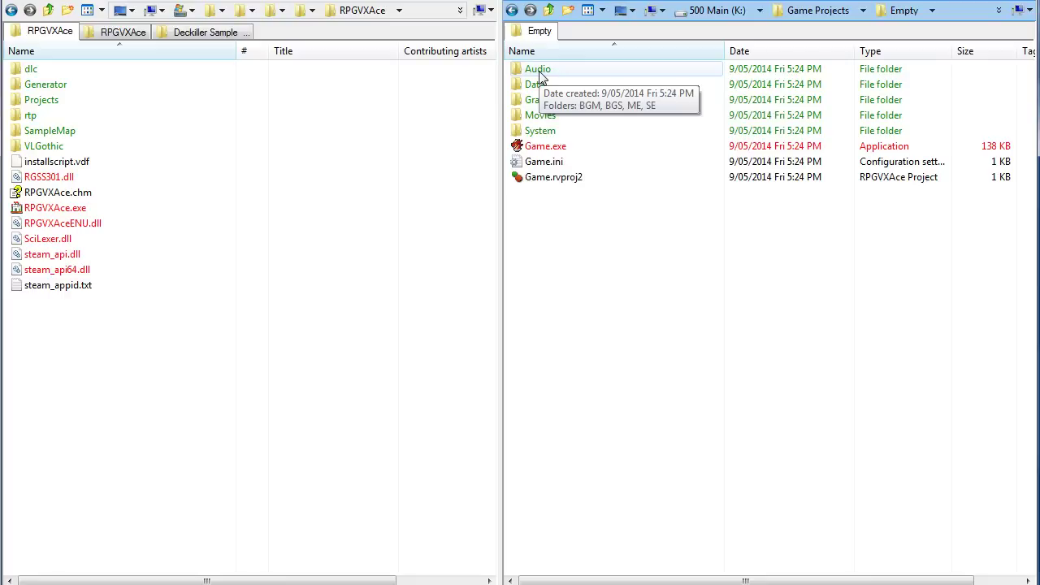
Step: Open the installation's dlc folder, browse the project's Audio and BGM folders, then open its Graphics folder
double_click(52, 72)
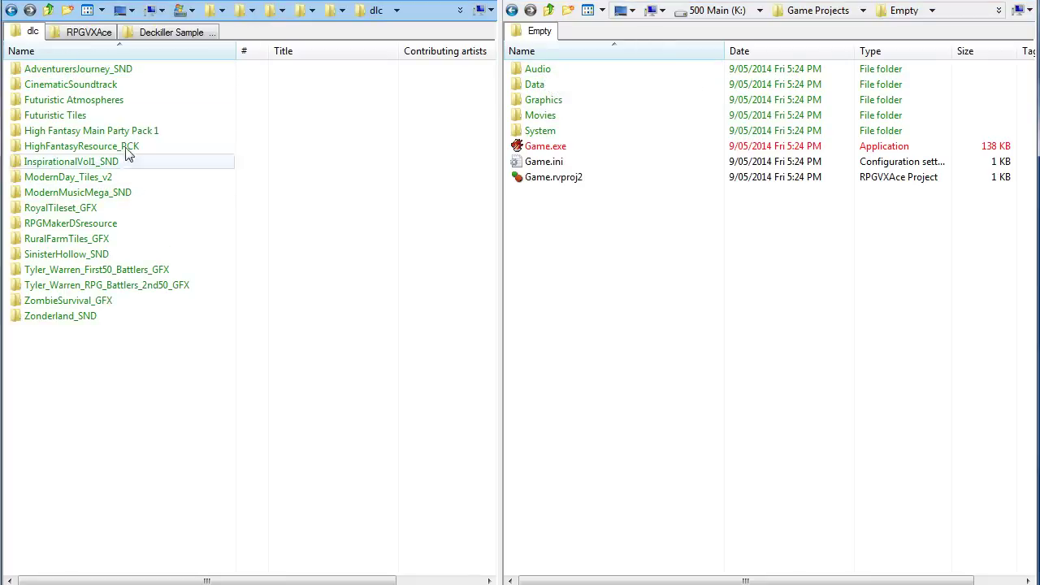
double_click(530, 70)
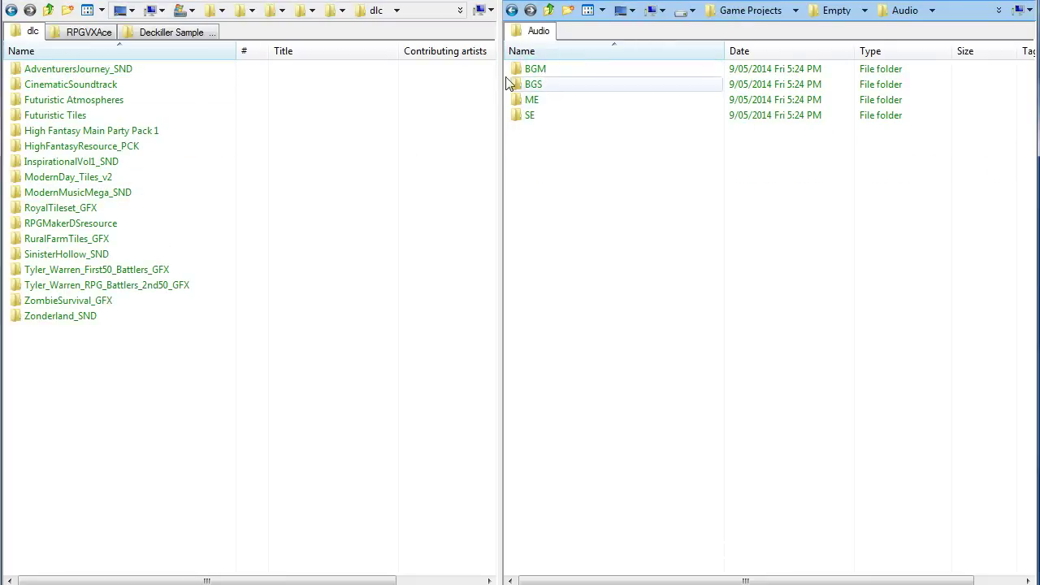
double_click(546, 71)
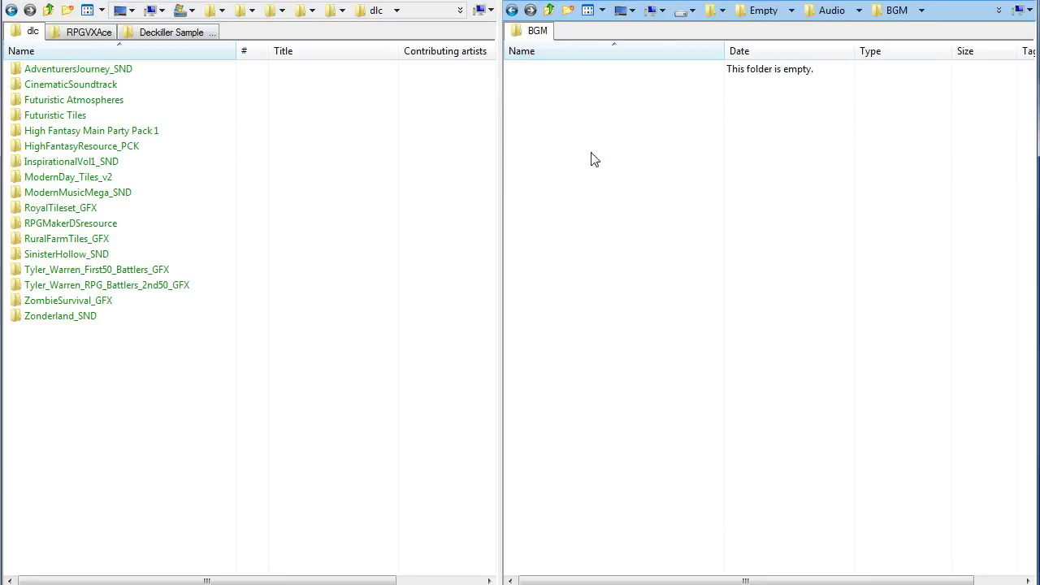
key("BackSpace")
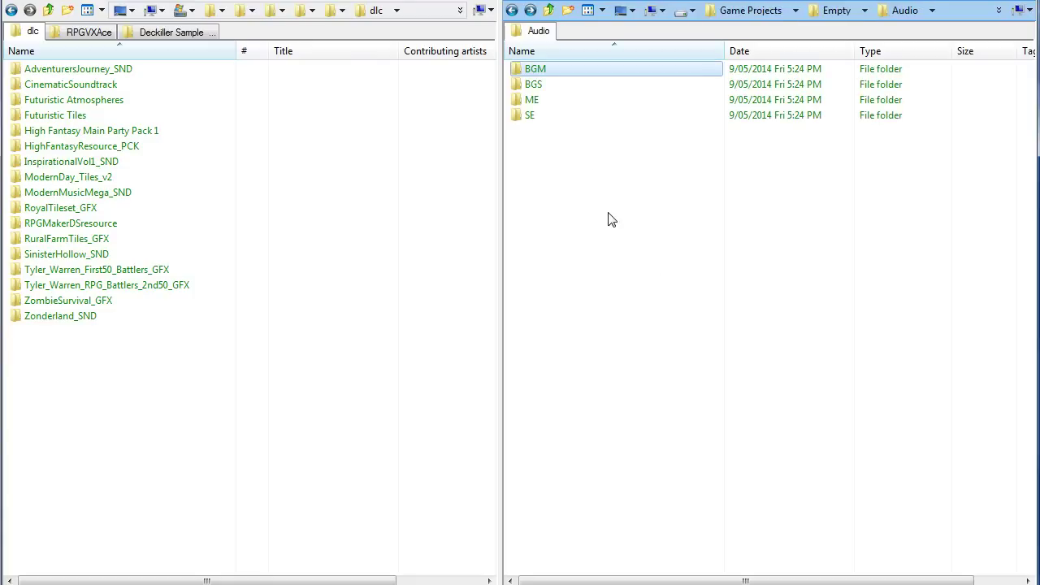
key("BackSpace")
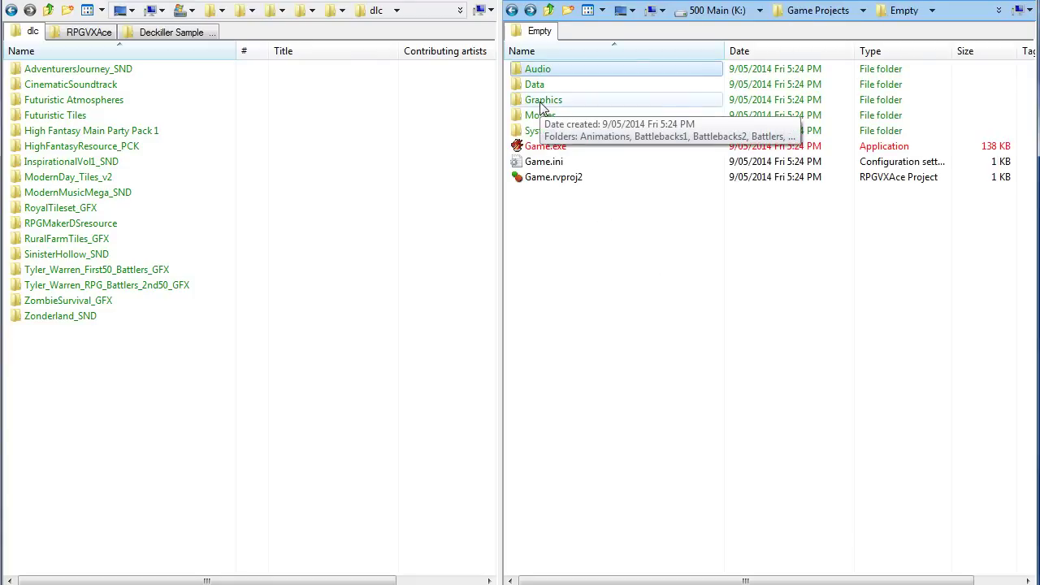
double_click(543, 103)
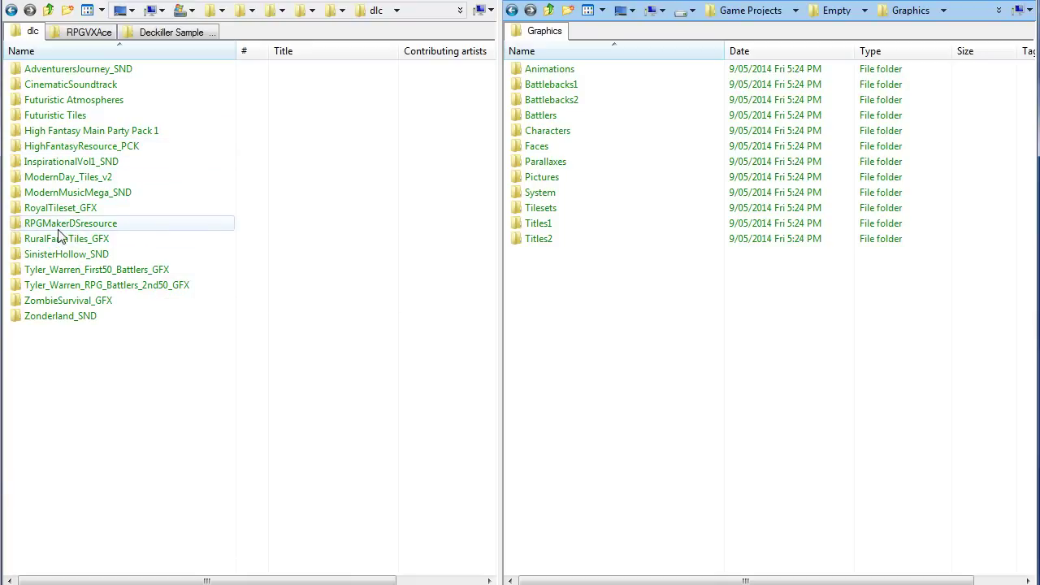
Step: Show RPGMakerDSresource > DS Materials > Graphics > Characters beside the project's empty Characters folder
double_click(88, 224)
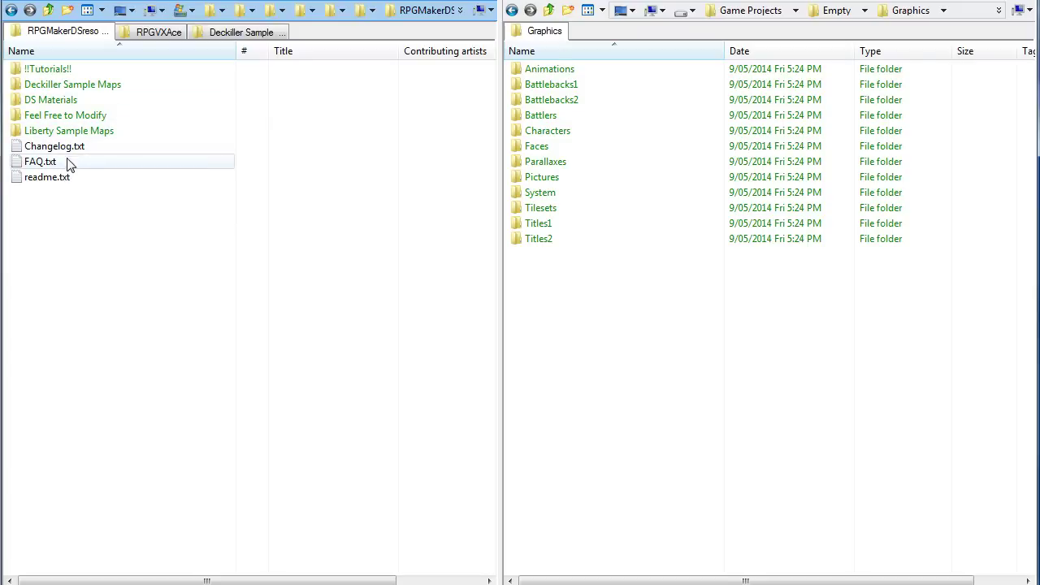
double_click(65, 103)
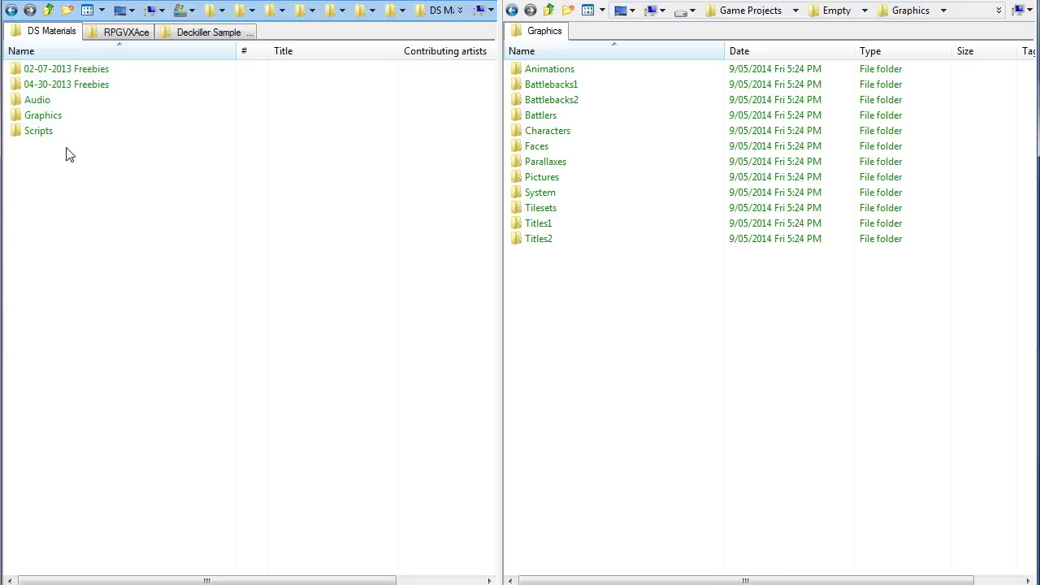
mouse_move(70, 123)
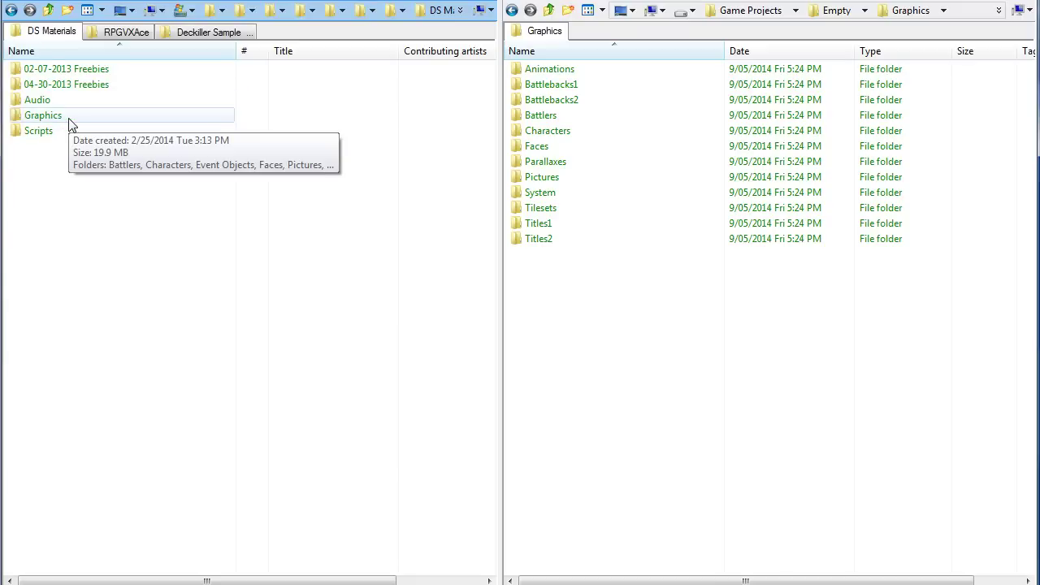
double_click(55, 116)
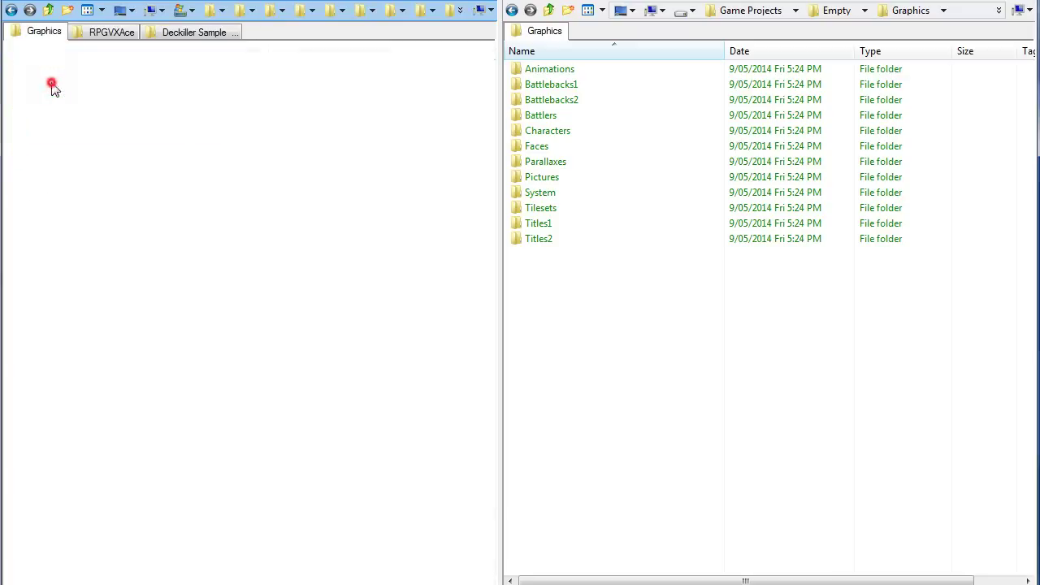
double_click(54, 84)
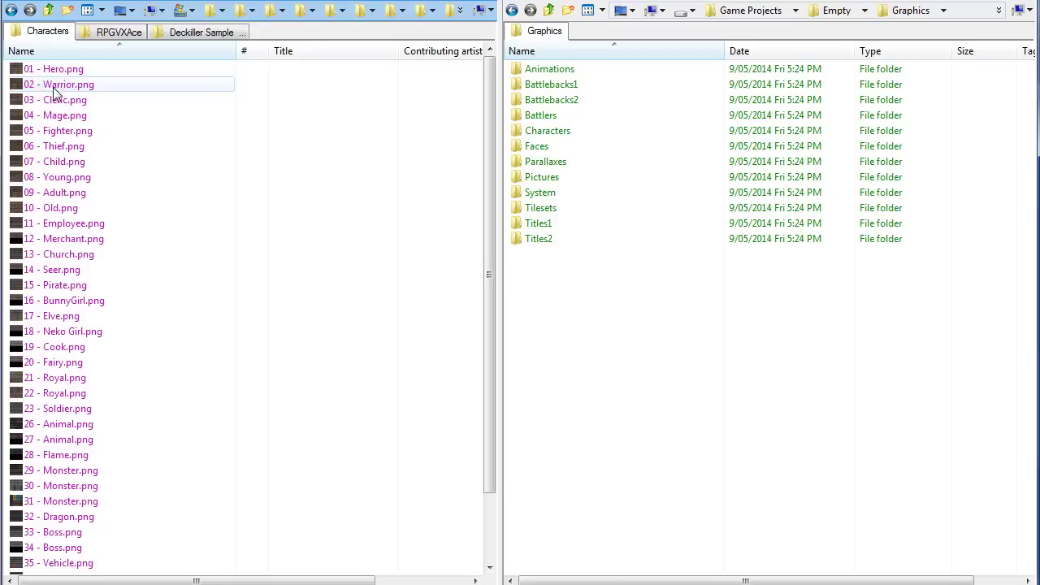
double_click(561, 133)
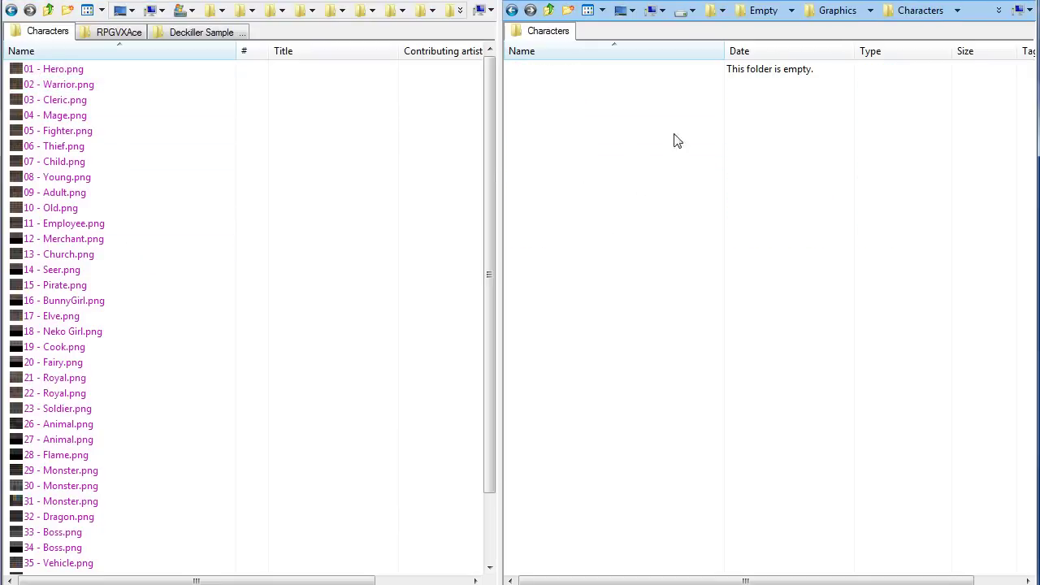
Step: Copy character sheets 01 - Hero through 09 - Adult into the project's Characters folder
left_click(37, 69)
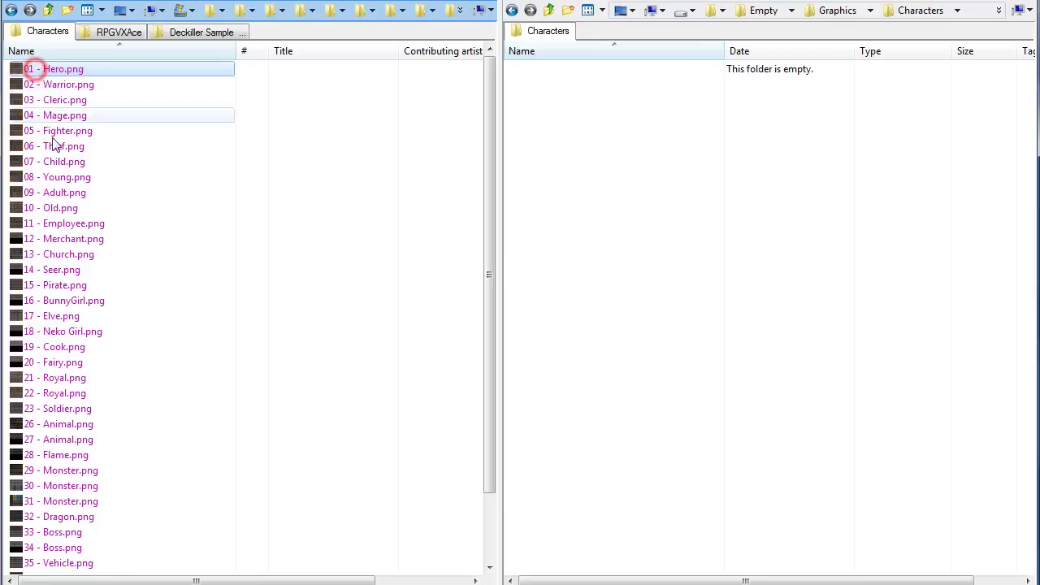
left_click(52, 193, "shift")
left_click_drag(48, 114, 730, 220)
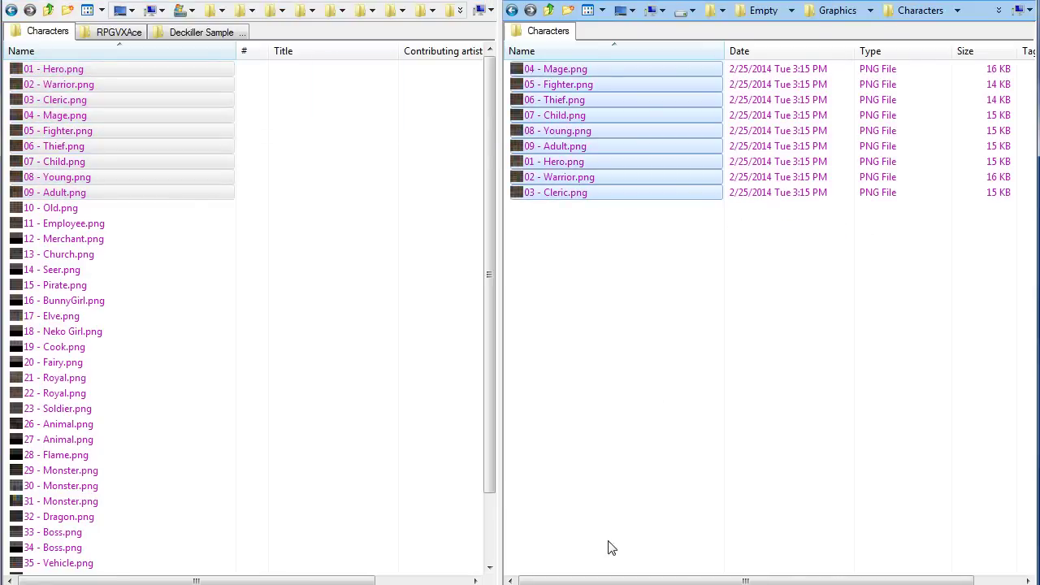
key("alt+Tab")
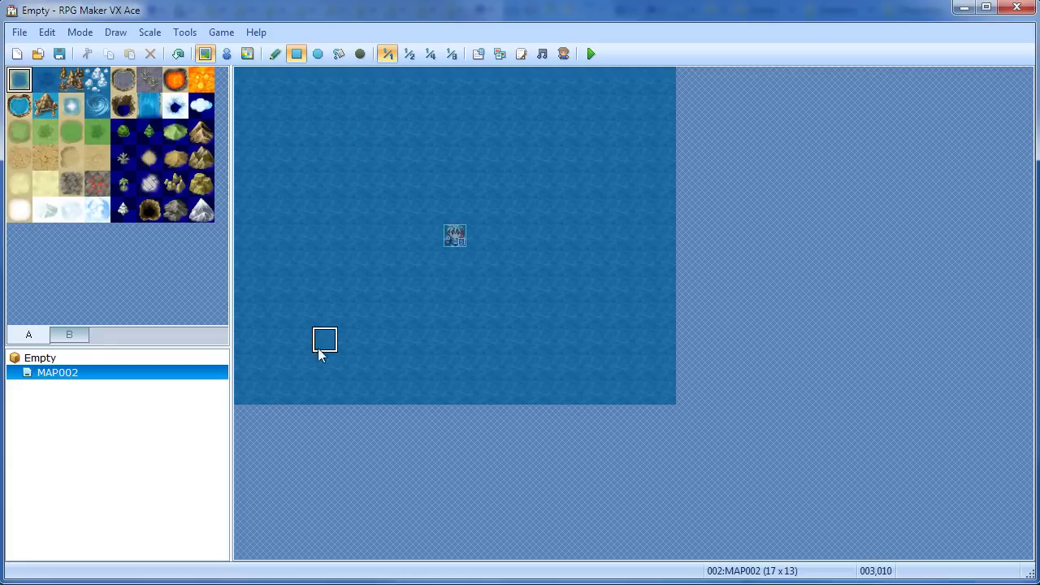
left_click(501, 54)
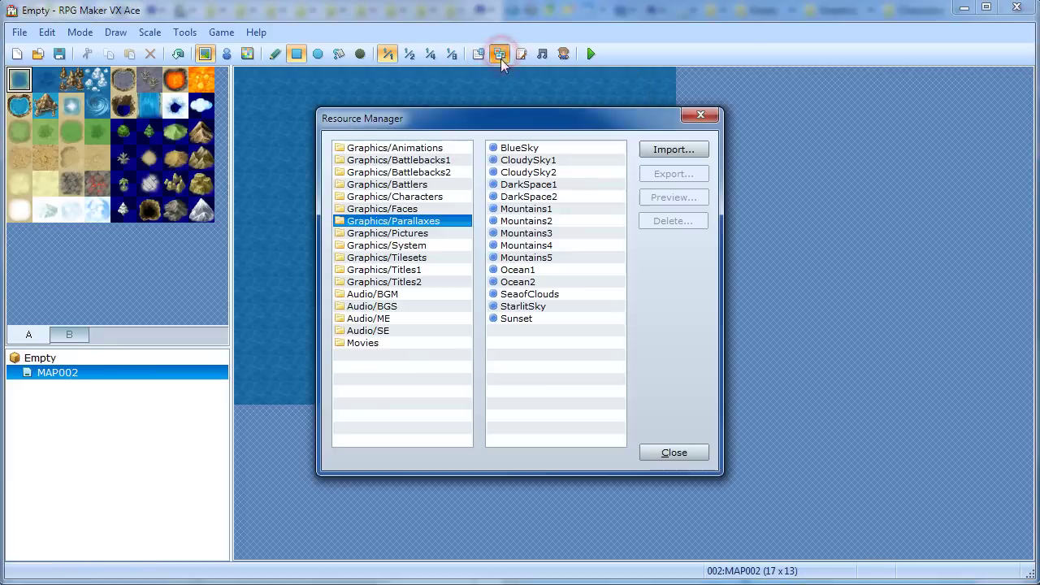
left_click(416, 235)
left_click(414, 270)
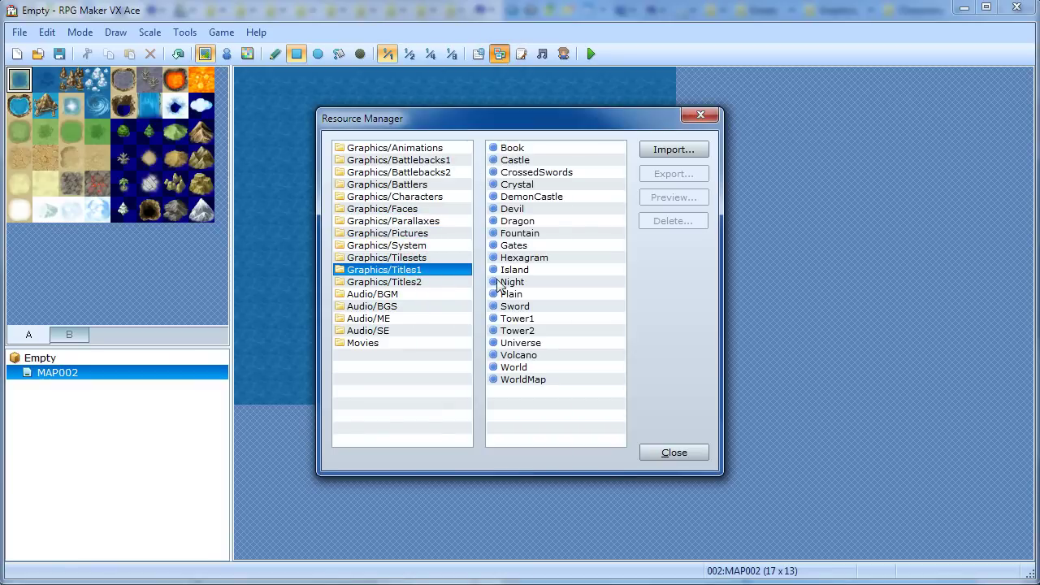
left_click(411, 258)
left_click(414, 221)
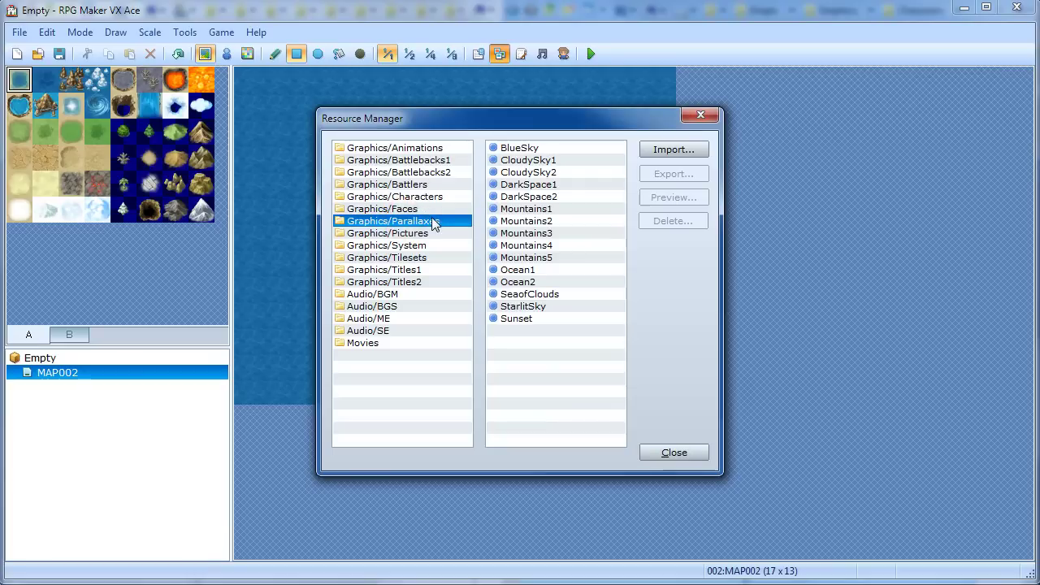
left_click(417, 184)
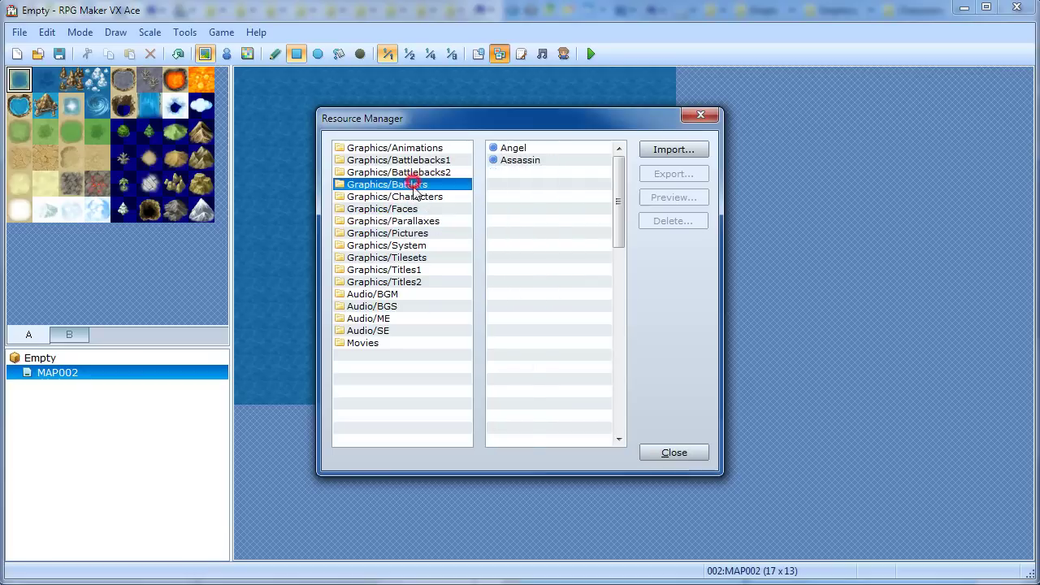
left_click(413, 197)
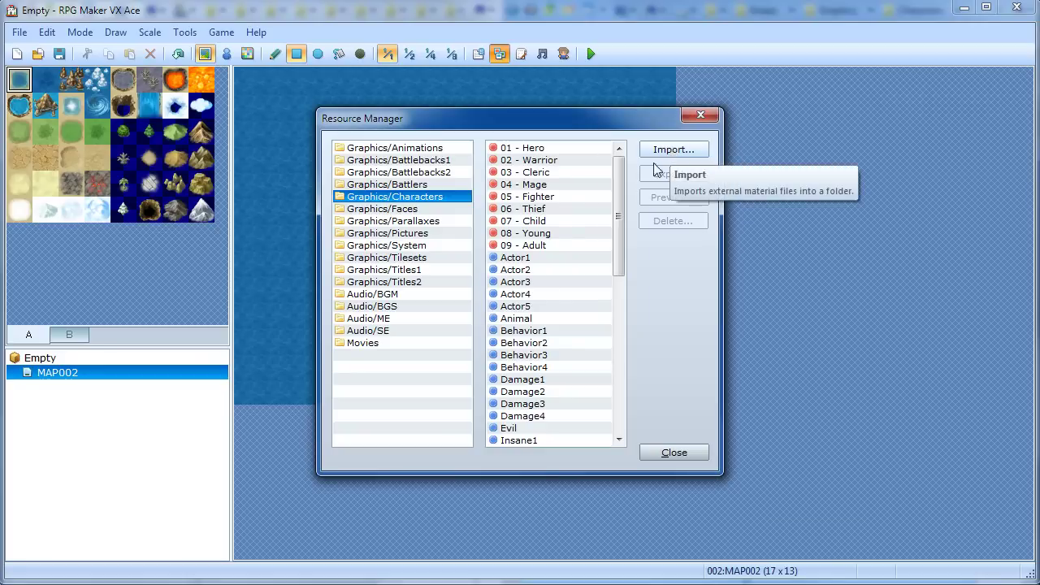
left_click(701, 115)
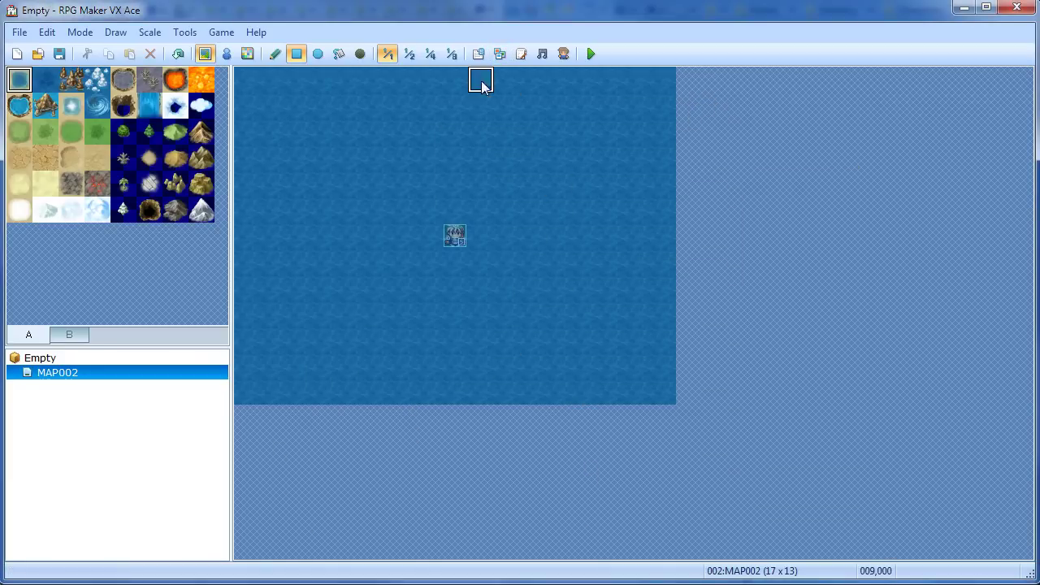
Step: Open Eric's walking graphic picker in the Database and preview the 02 - Warrior sheet
left_click(479, 54)
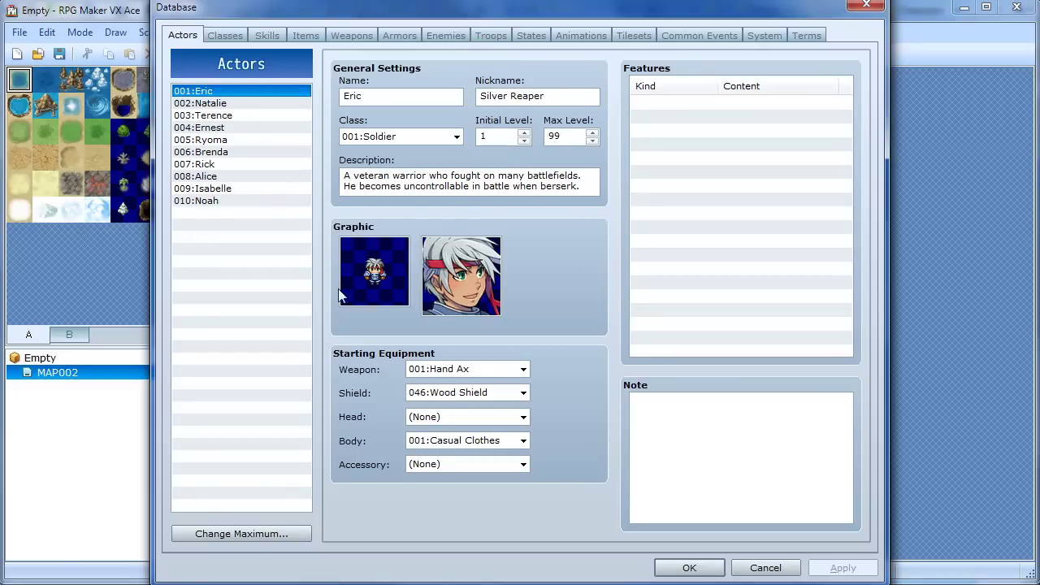
double_click(388, 272)
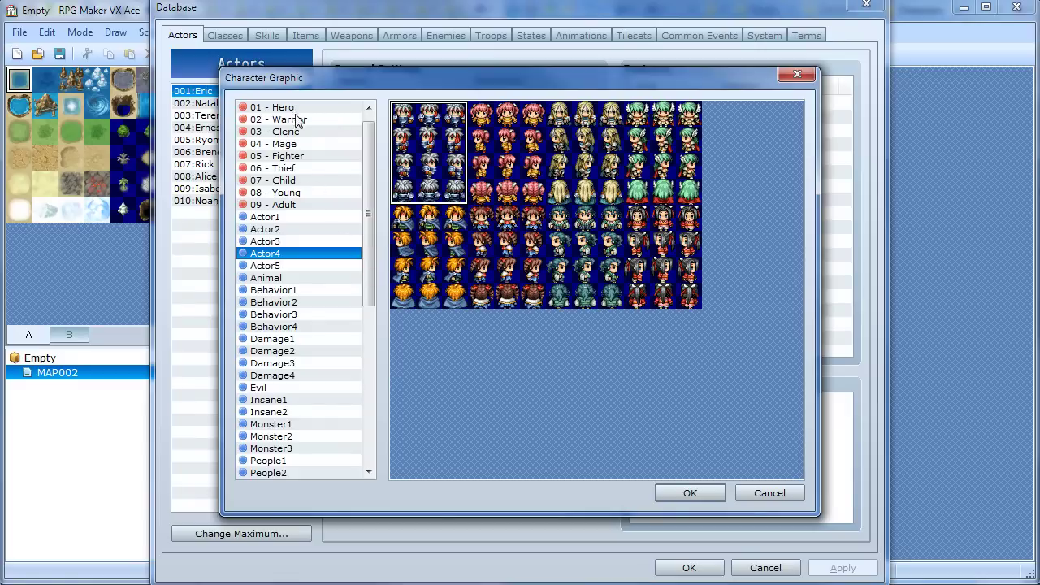
left_click(275, 180)
left_click(276, 131)
left_click(281, 119)
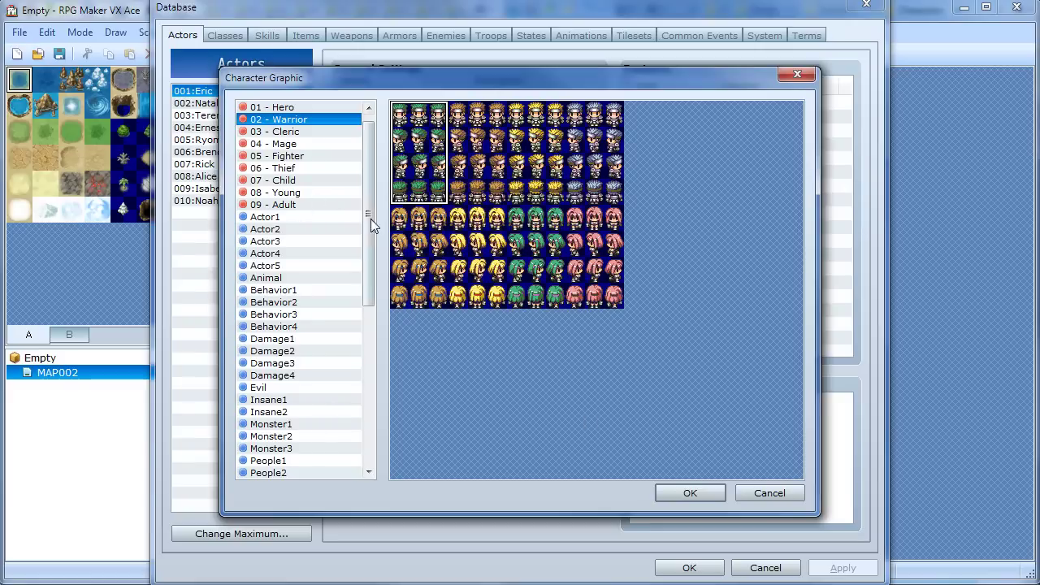
left_click_drag(370, 169, 365, 330)
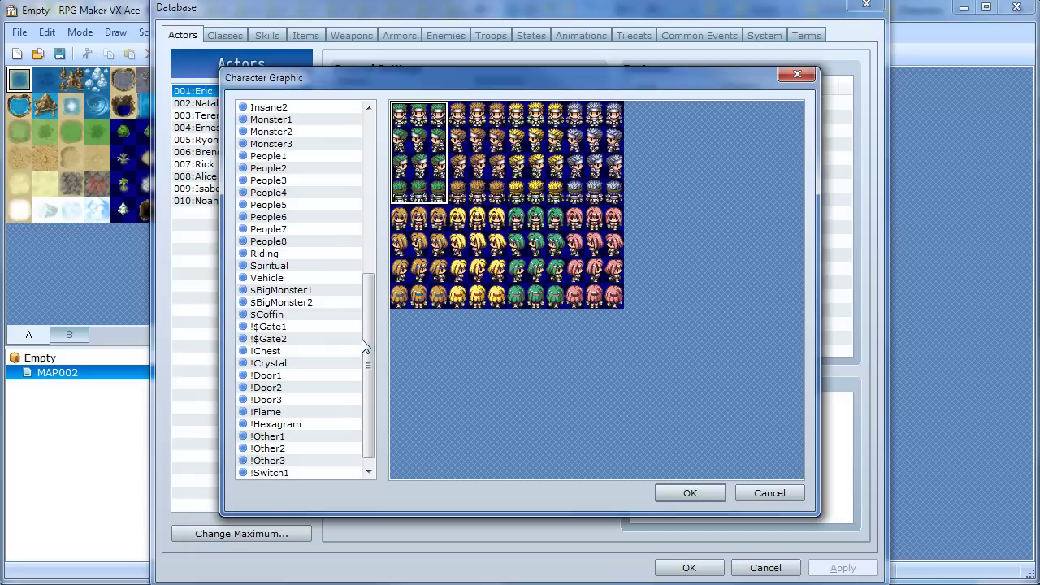
left_click_drag(369, 350, 367, 177)
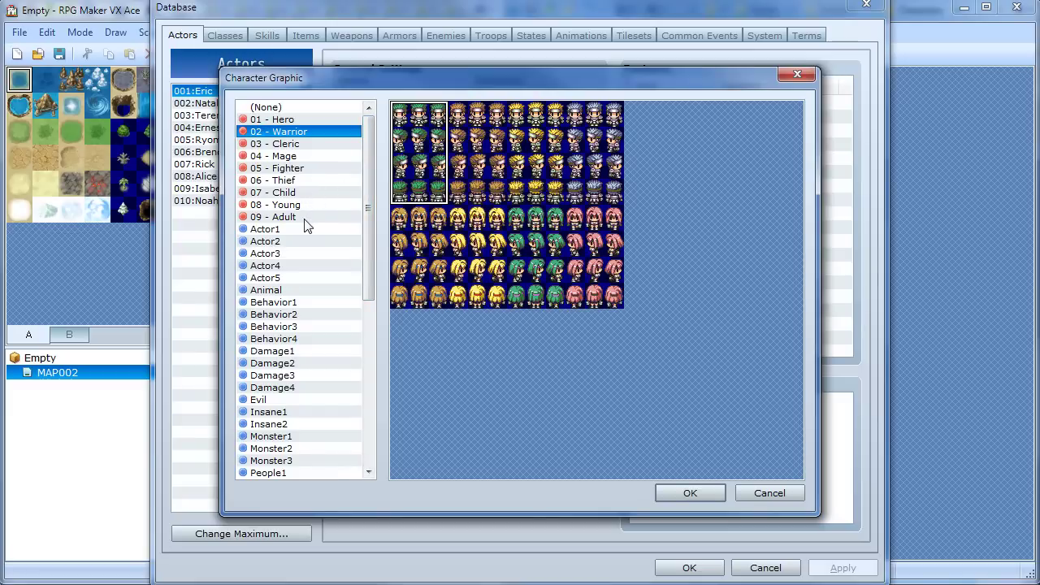
Step: Assign Eric the green-haired sprite from 01 - Hero and close the Database with OK
left_click(296, 156)
left_click(536, 153)
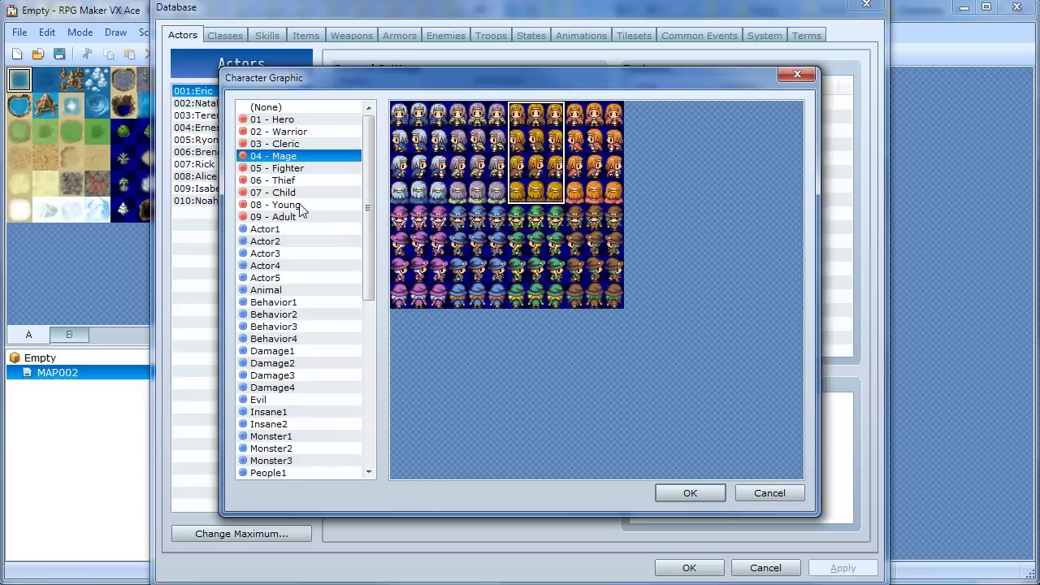
left_click(286, 120)
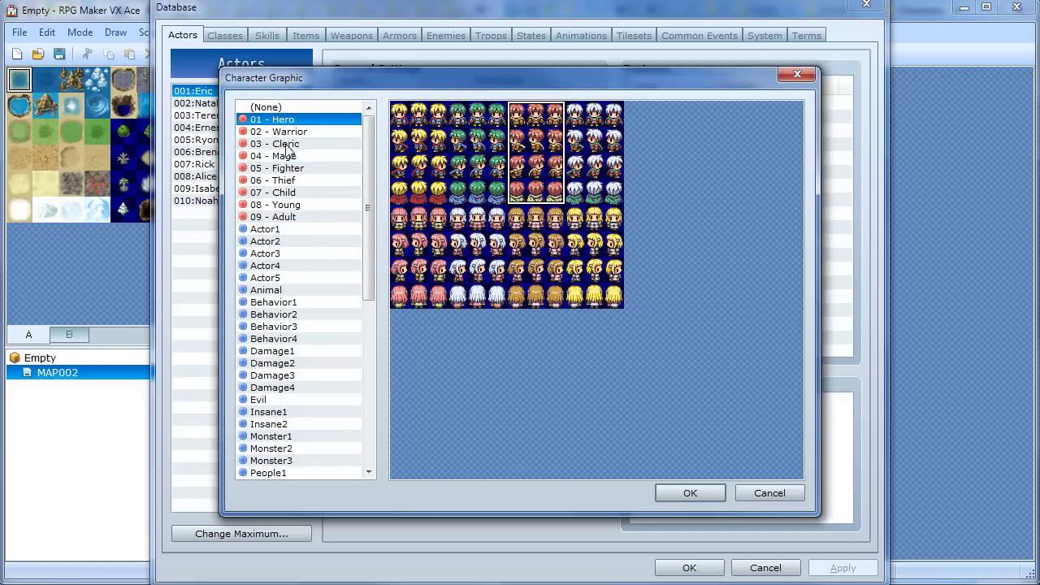
left_click(485, 171)
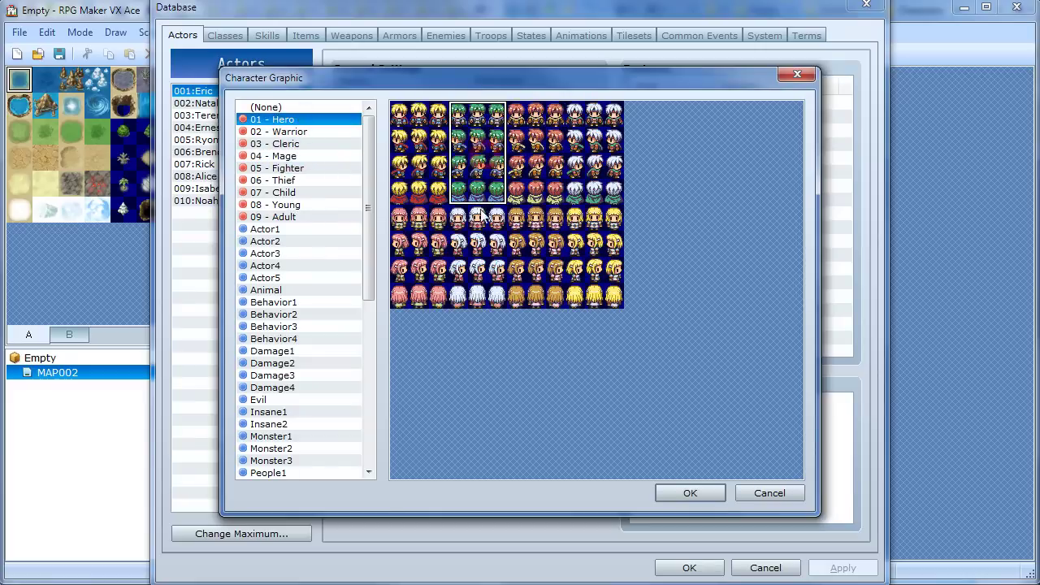
left_click(689, 493)
left_click(716, 568)
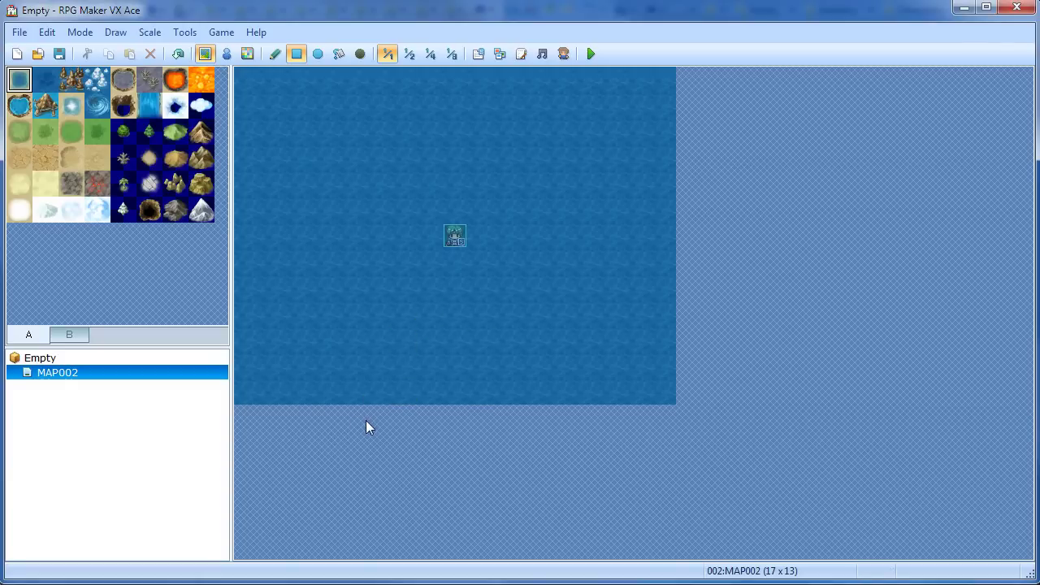
Step: In the Database Tilesets tab, raise the maximum number of tilesets to 8
left_click(479, 56)
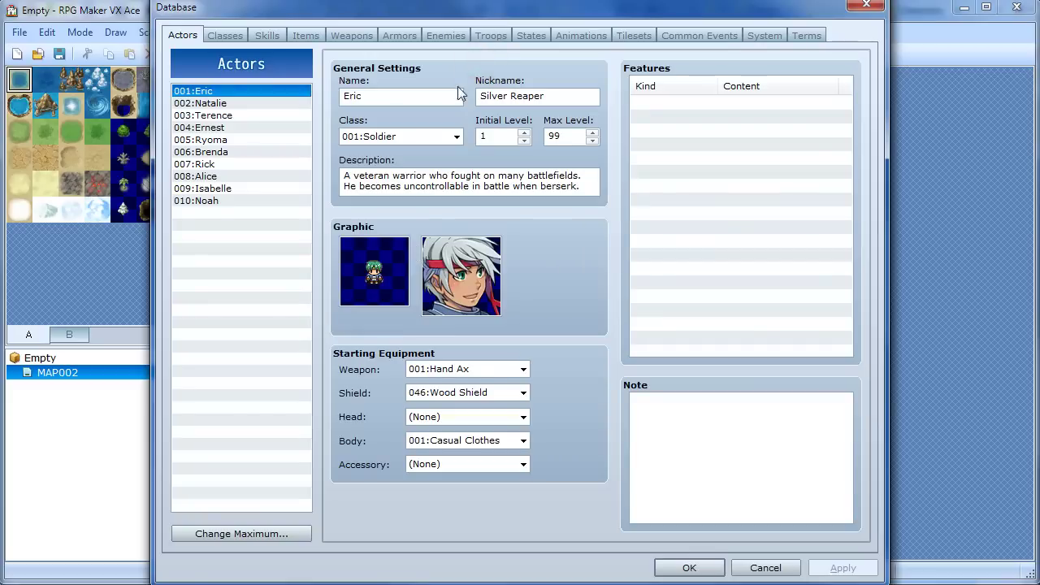
left_click(635, 37)
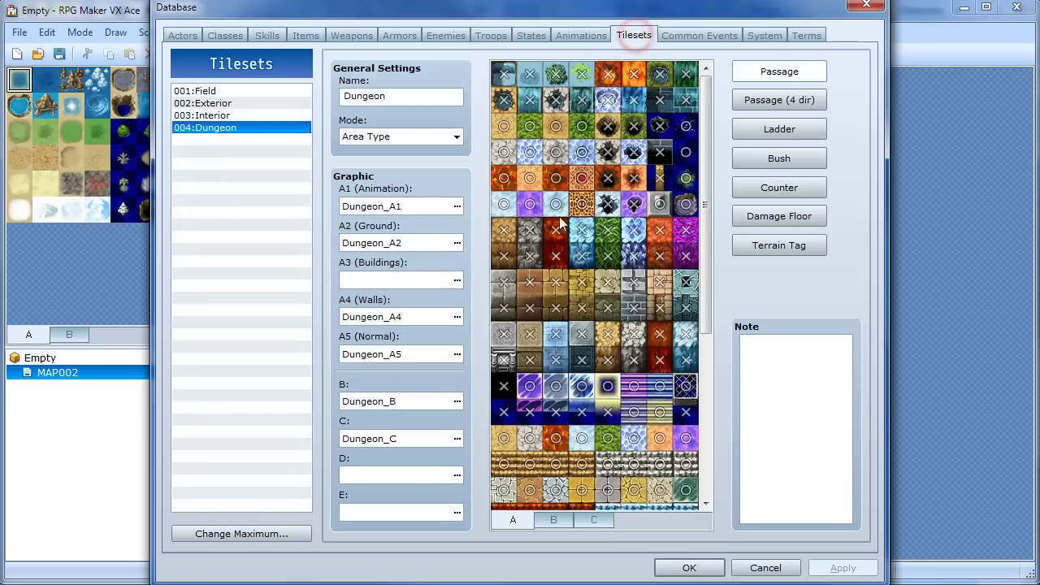
left_click(243, 91)
left_click(243, 103)
left_click(245, 127)
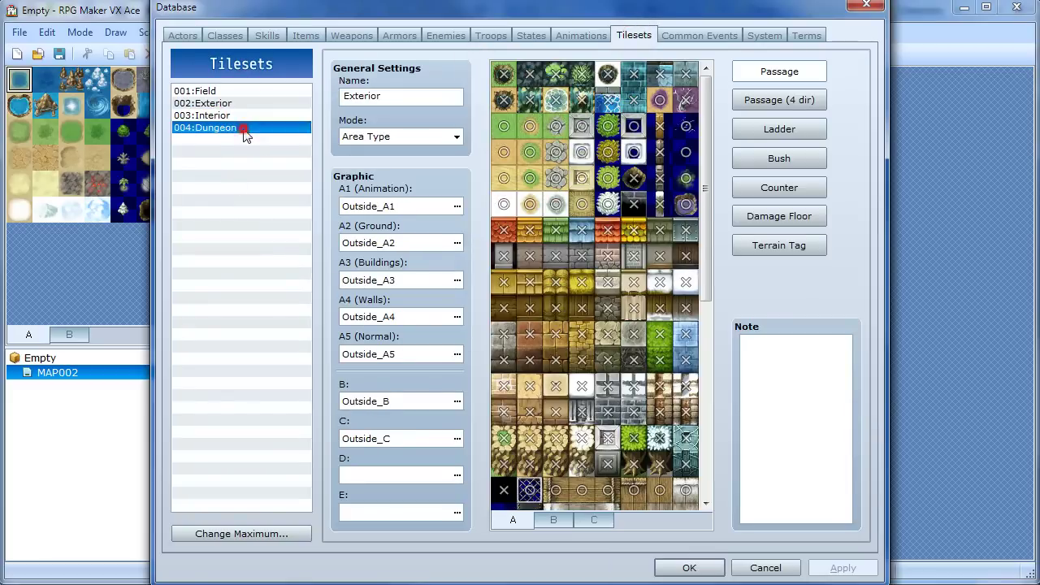
left_click(242, 92)
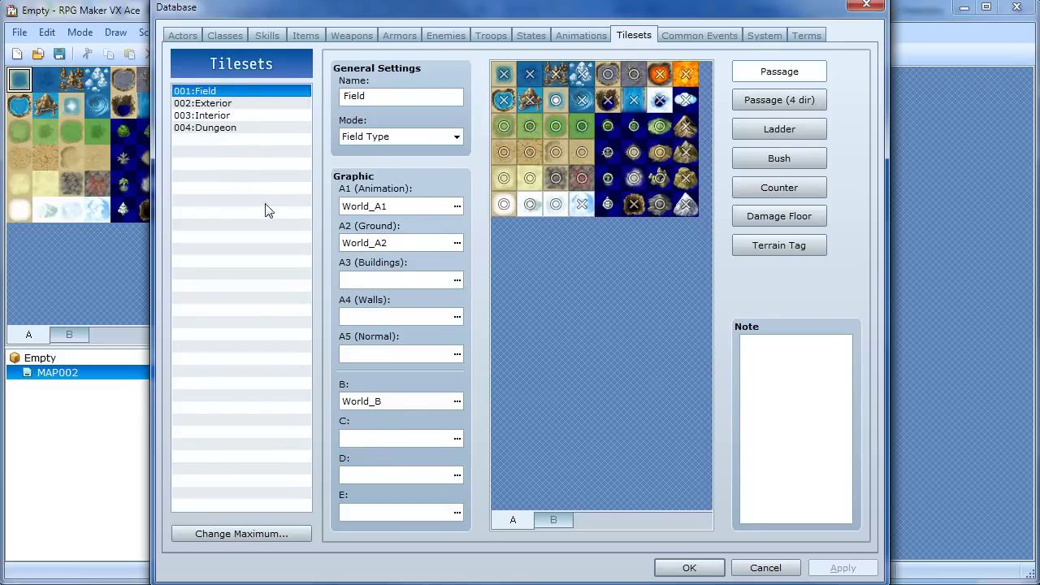
left_click(218, 534)
type("8")
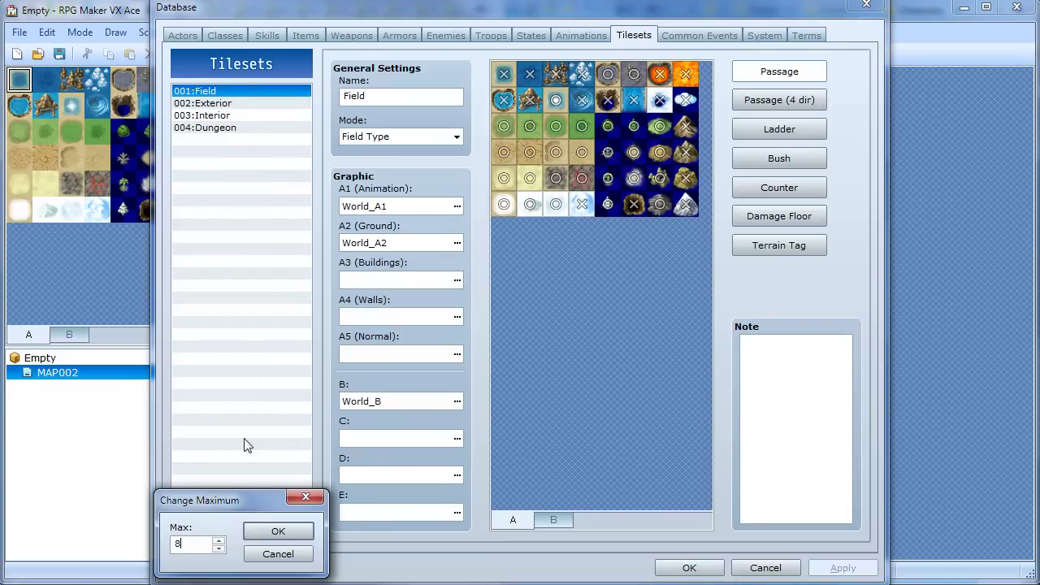
left_click(274, 531)
Step: Name tileset 005 'whatever'
left_click(215, 140)
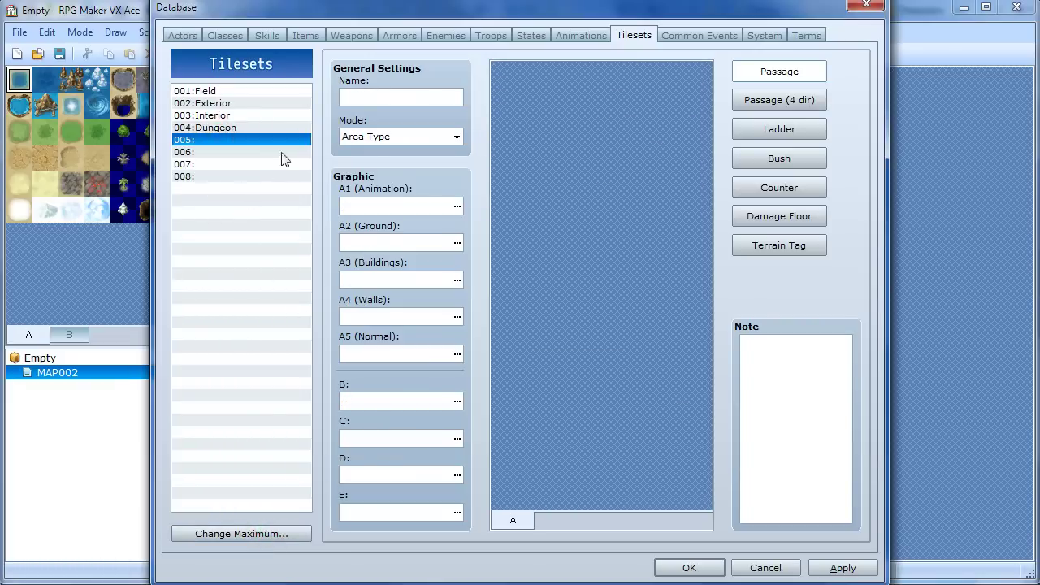
left_click(362, 97)
type("whatever")
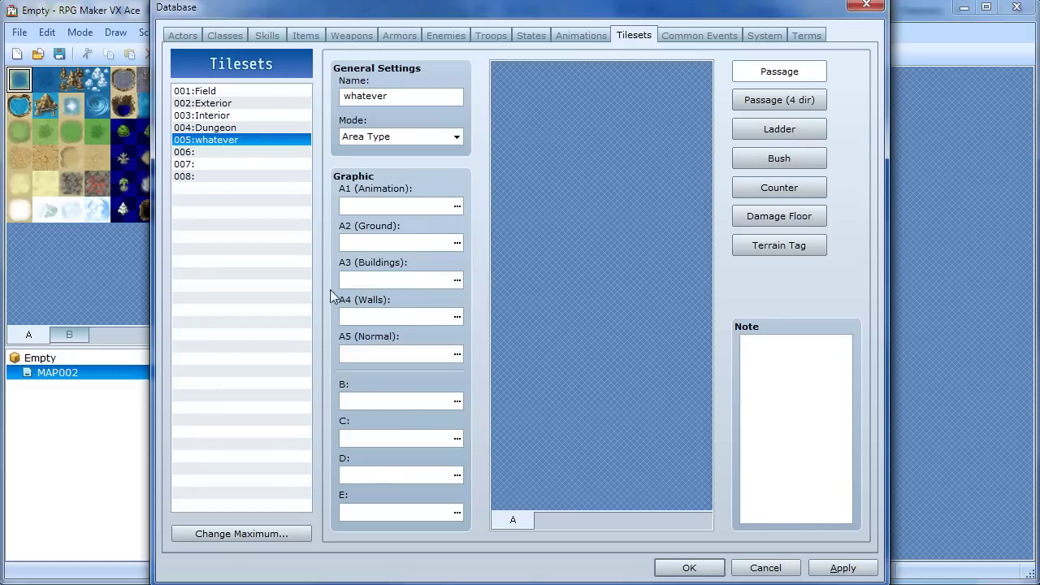
Step: Check the Exterior tileset's copy options and empty slots 006 and 008, then reselect 'whatever'
left_click(203, 104)
right_click(208, 105)
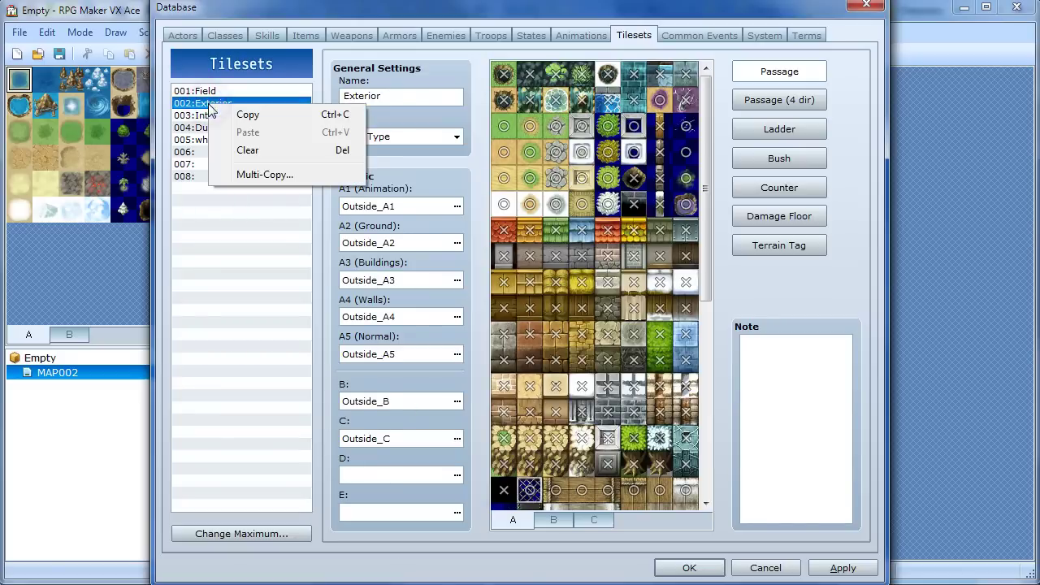
left_click(191, 177)
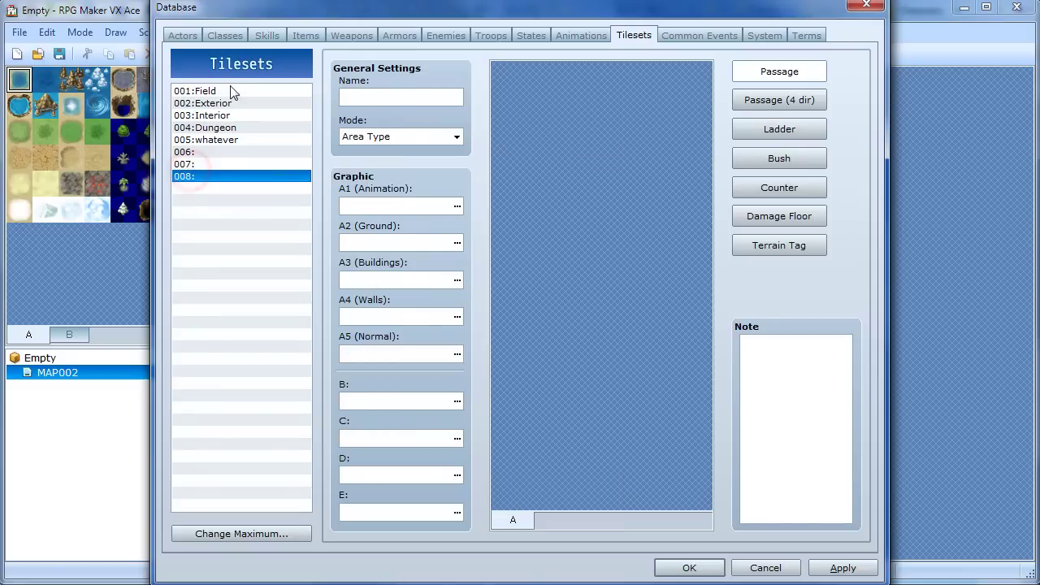
left_click(224, 154)
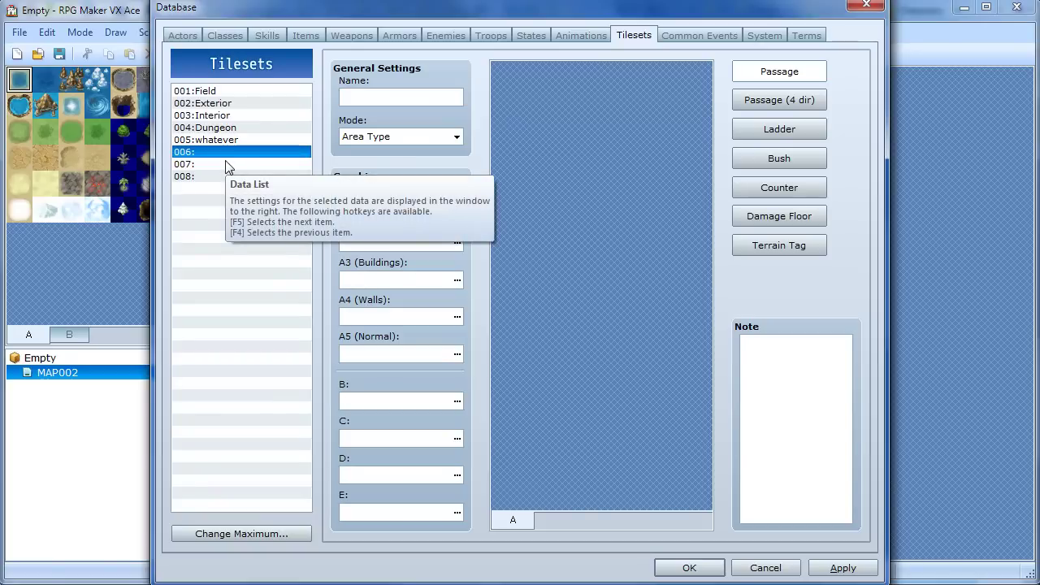
left_click(232, 140)
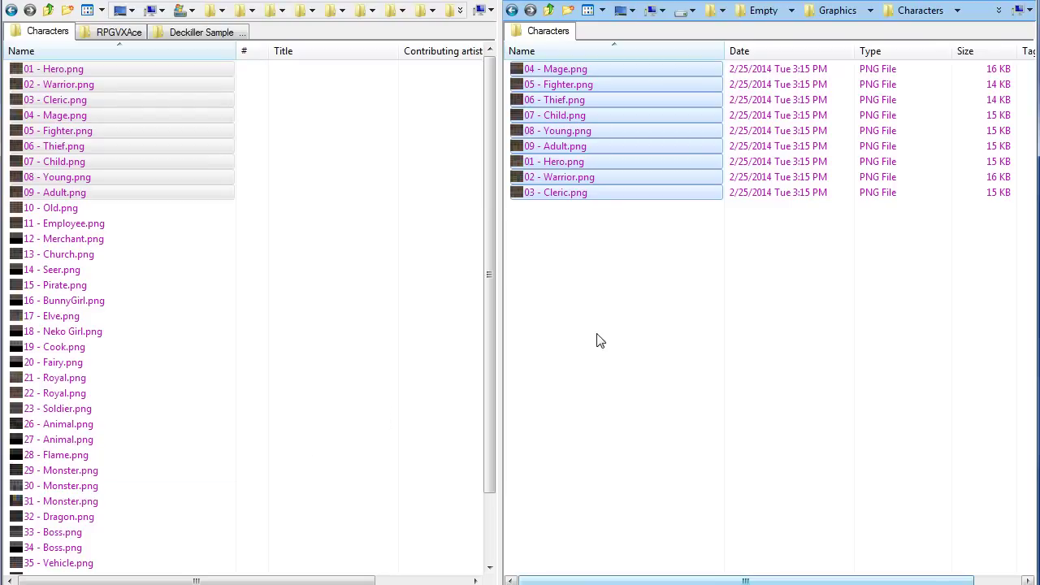
key("BackSpace")
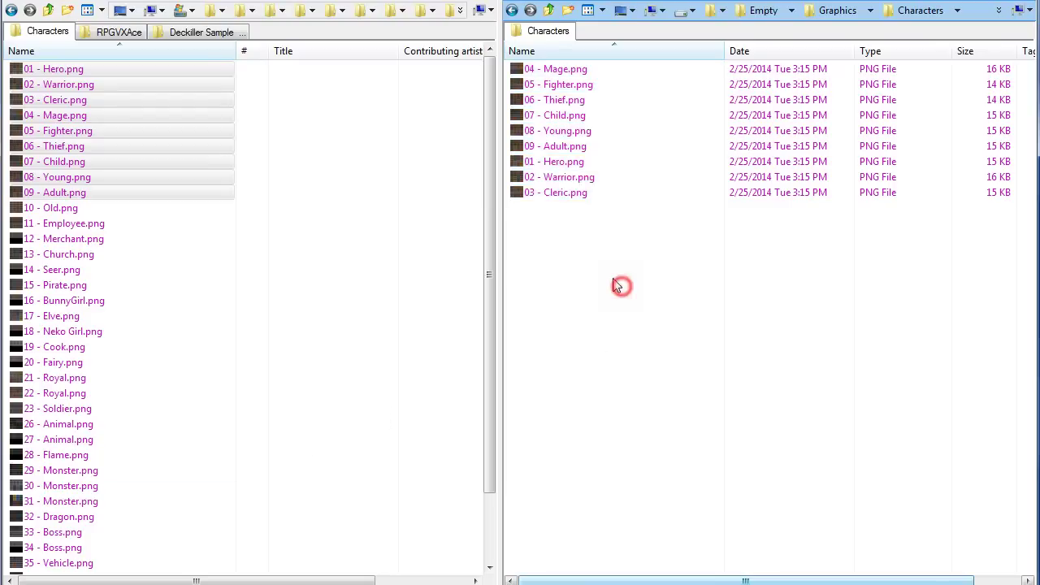
Step: Show the DS pack's Graphics folder beside the Empty project's empty Tilesets folder
left_click(427, 285)
key("BackSpace")
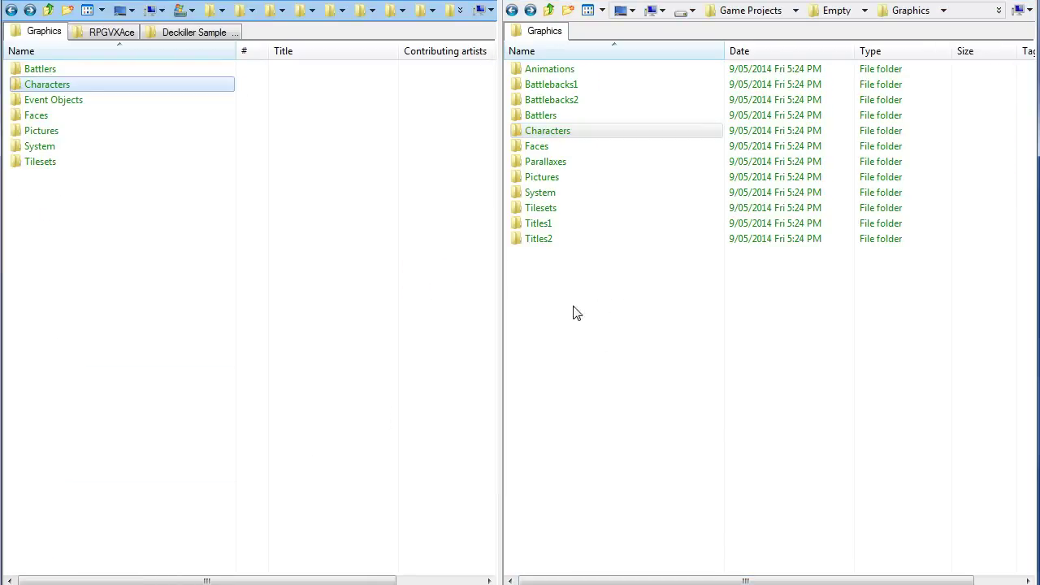
double_click(552, 208)
left_click(233, 205)
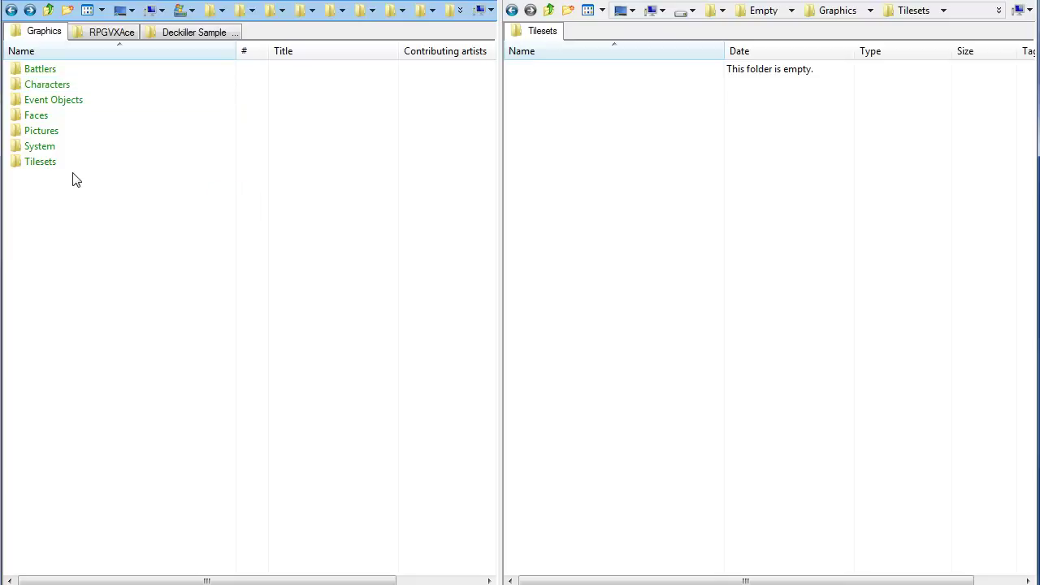